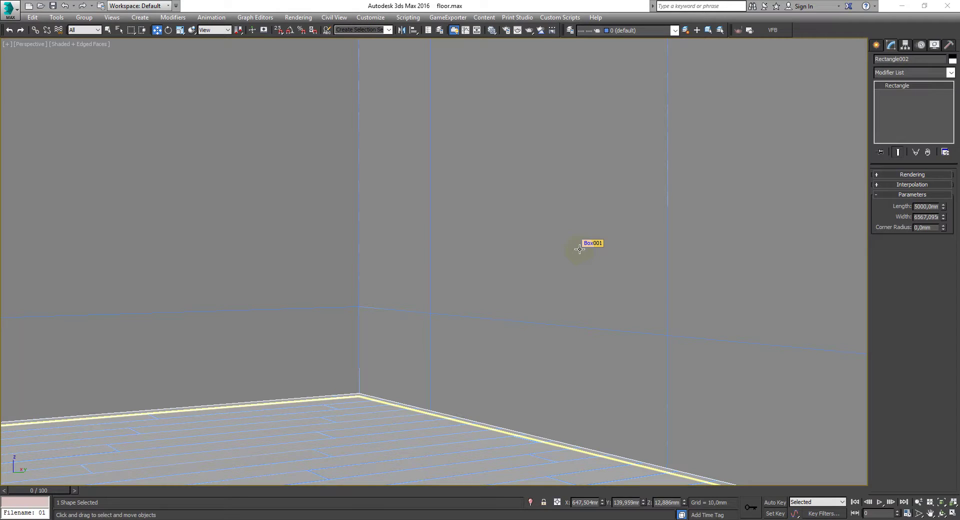
# Step: Launch Sweep Profile from Custom Scripts and sweep moulding profile P04 along the floor rectangle
pyautogui.click(573, 18)
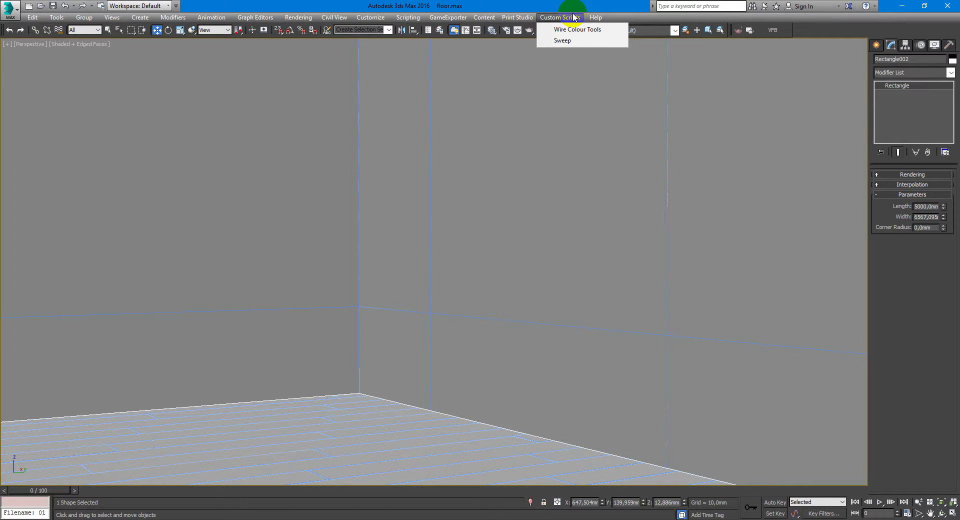
pyautogui.click(563, 40)
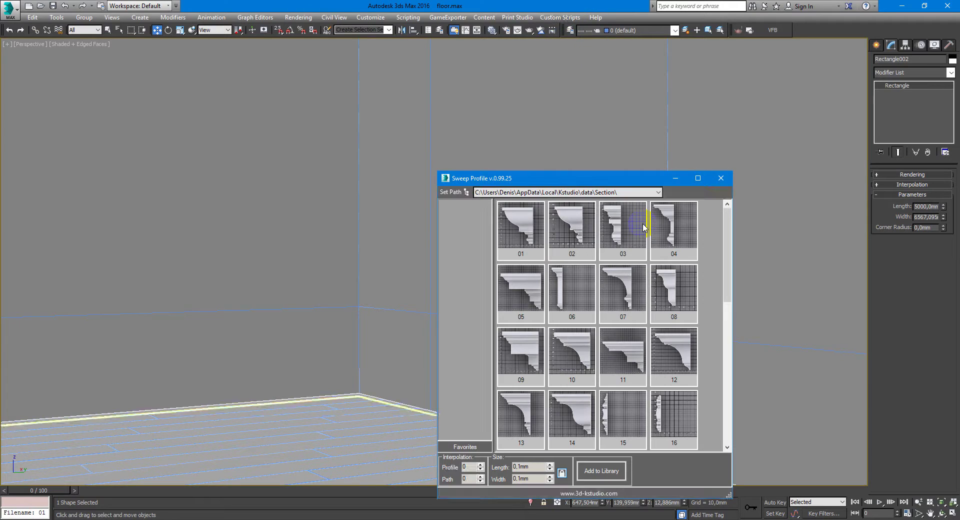
pyautogui.click(517, 234)
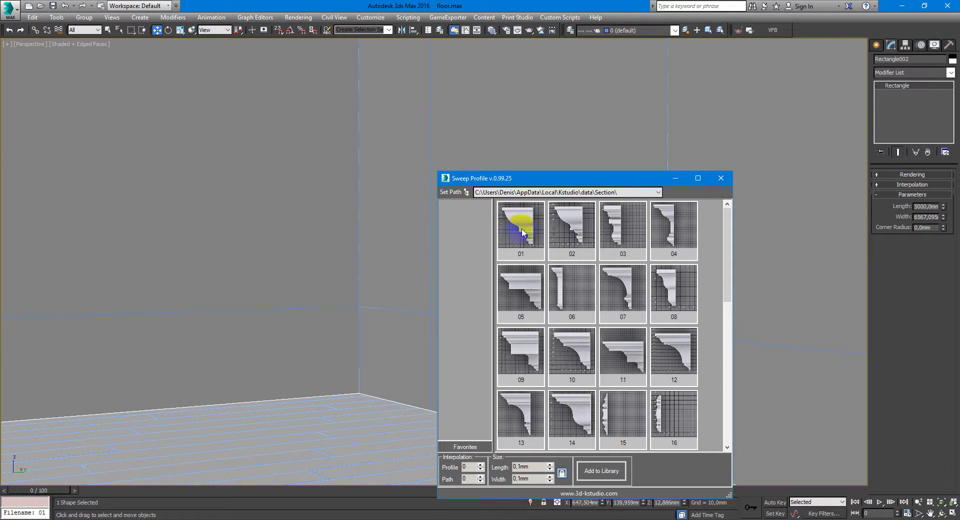
pyautogui.moveTo(727, 245); pyautogui.dragTo(727, 281)
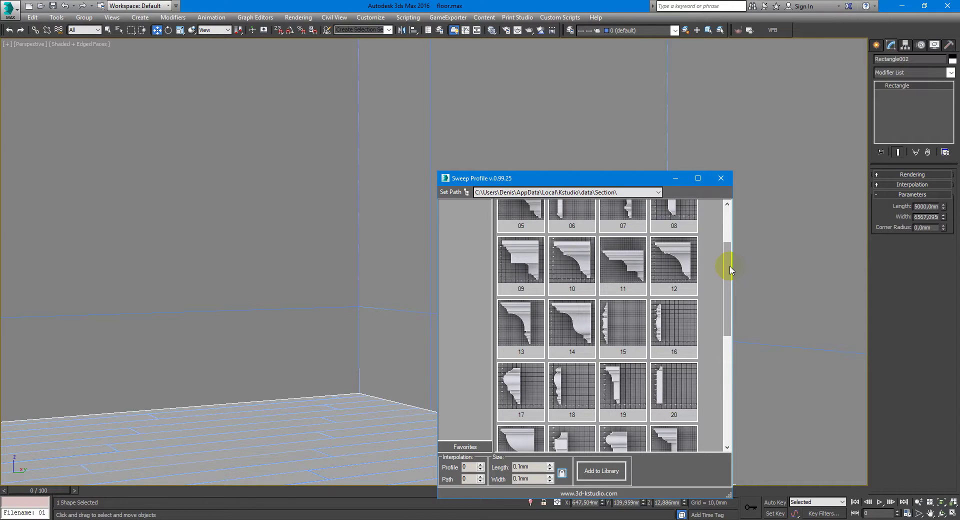
pyautogui.moveTo(729, 270); pyautogui.dragTo(729, 293)
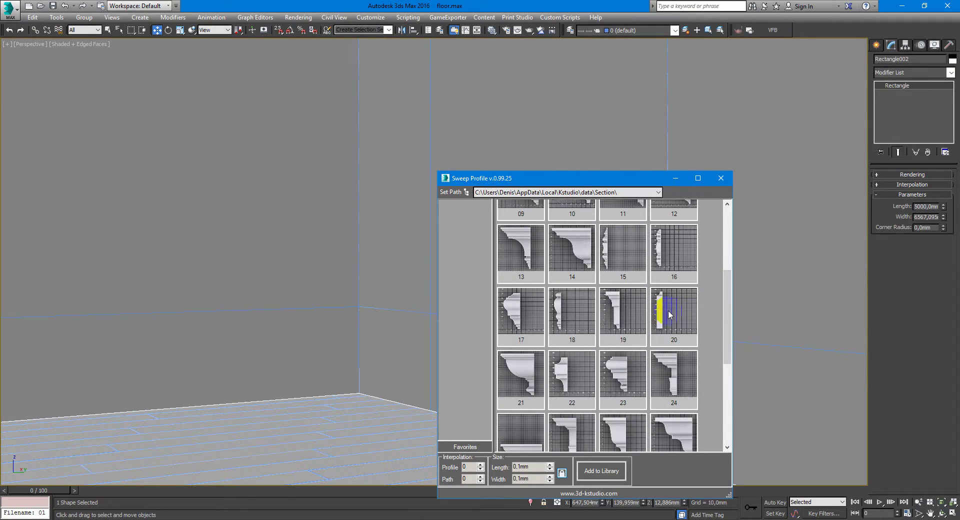
pyautogui.moveTo(727, 305); pyautogui.dragTo(730, 373)
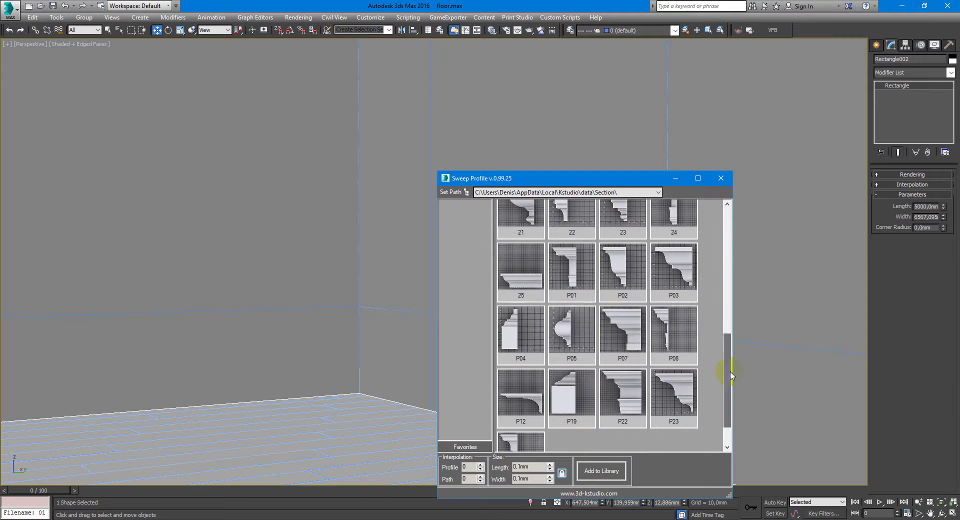
pyautogui.click(518, 325)
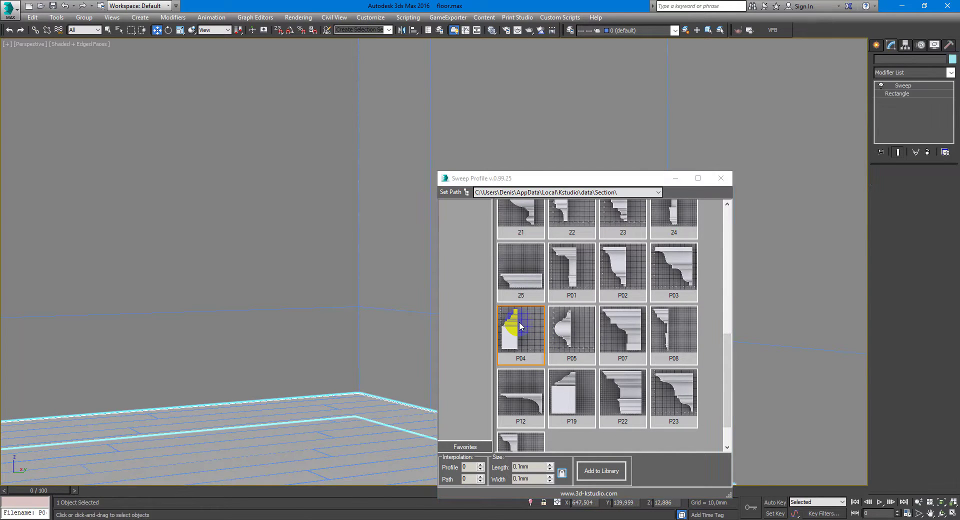
# Step: Close the profile library and set the sweep pivot alignment to bottom-right against the walls
pyautogui.click(721, 178)
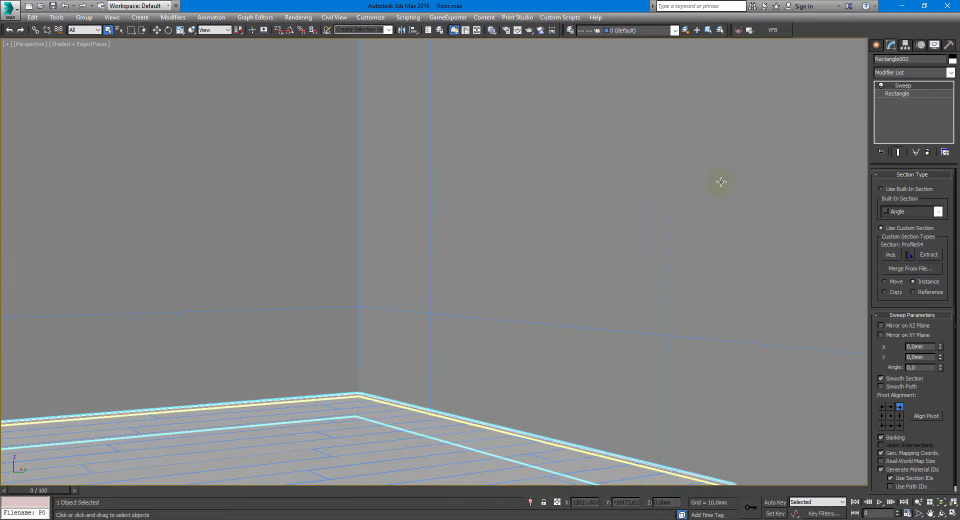
pyautogui.click(899, 425)
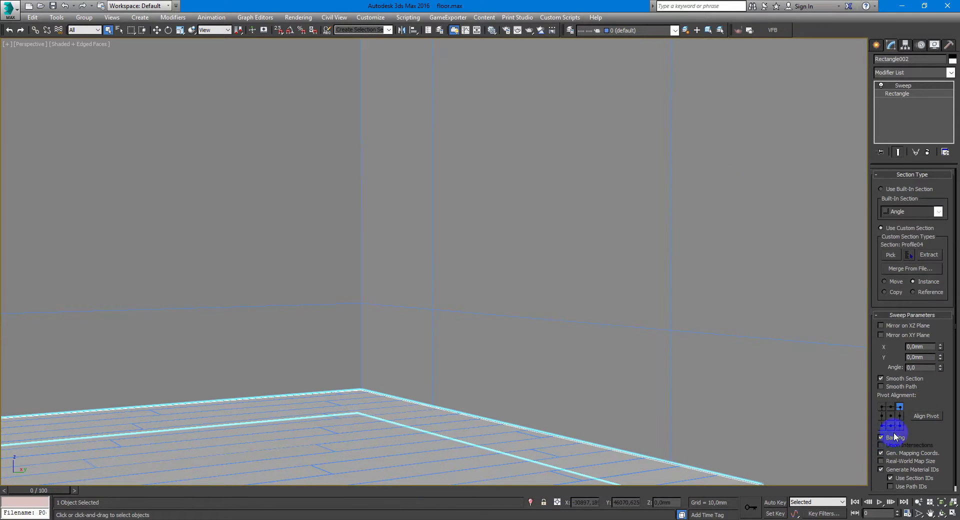
pyautogui.click(895, 429)
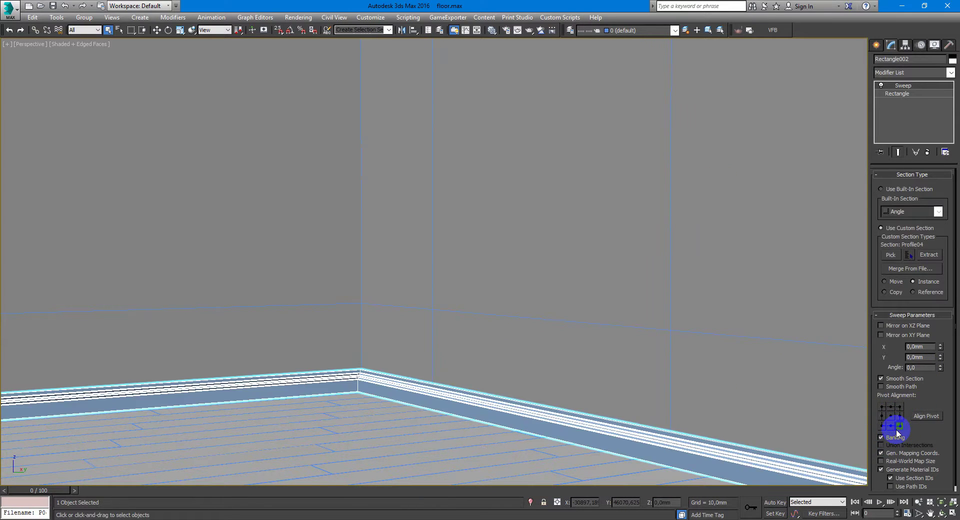
# Step: Orbit and zoom around the room to inspect the skirting at the corners
pyautogui.moveTo(582, 366)
pyautogui.keyDown('alt'); pyautogui.mouseDown(button='middle')
pyautogui.moveTo(578, 381)
pyautogui.moveTo(620, 289)
pyautogui.mouseUp(button='middle'); pyautogui.keyUp('alt')
pyautogui.scroll(-5, 619, 289)
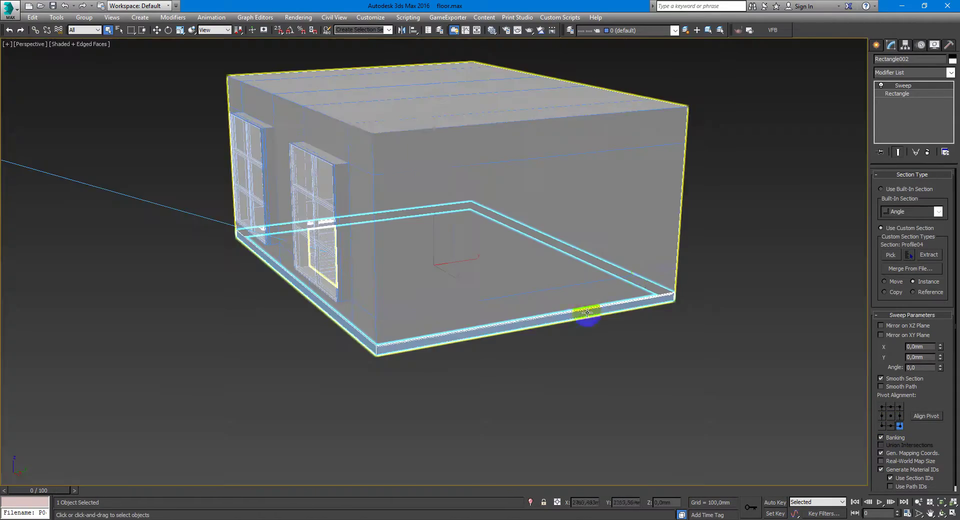
pyautogui.keyDown('alt'); pyautogui.moveTo(589, 314); pyautogui.dragTo(644, 269, button='middle'); pyautogui.keyUp('alt')
pyautogui.scroll(5, 612, 252)
pyautogui.scroll(3, 566, 258)
pyautogui.scroll(-2, 566, 255)
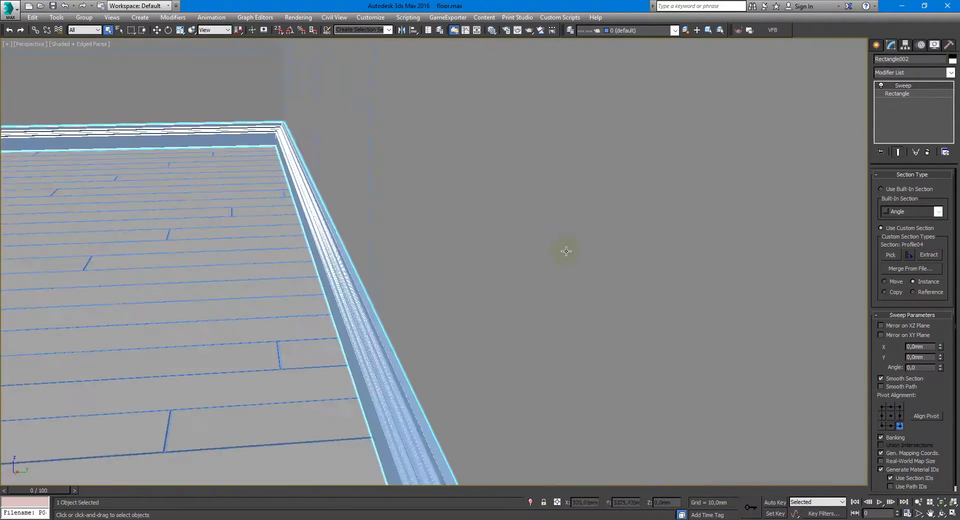
pyautogui.keyDown('alt'); pyautogui.moveTo(568, 250); pyautogui.dragTo(451, 244, button='middle'); pyautogui.keyUp('alt')
pyautogui.scroll(4, 443, 220)
pyautogui.scroll(2, 443, 224)
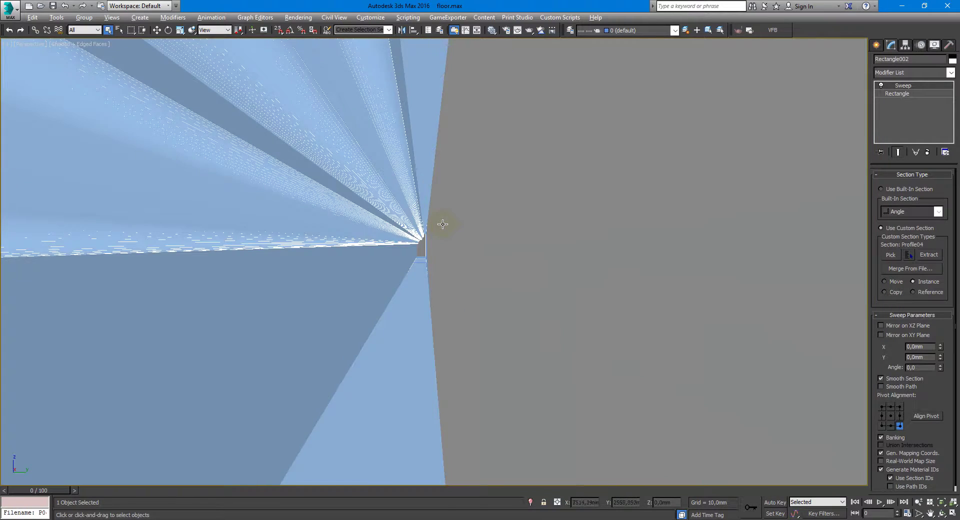
pyautogui.scroll(-3, 442, 224)
pyautogui.keyDown('alt'); pyautogui.moveTo(443, 230); pyautogui.dragTo(456, 250, button='middle'); pyautogui.keyUp('alt')
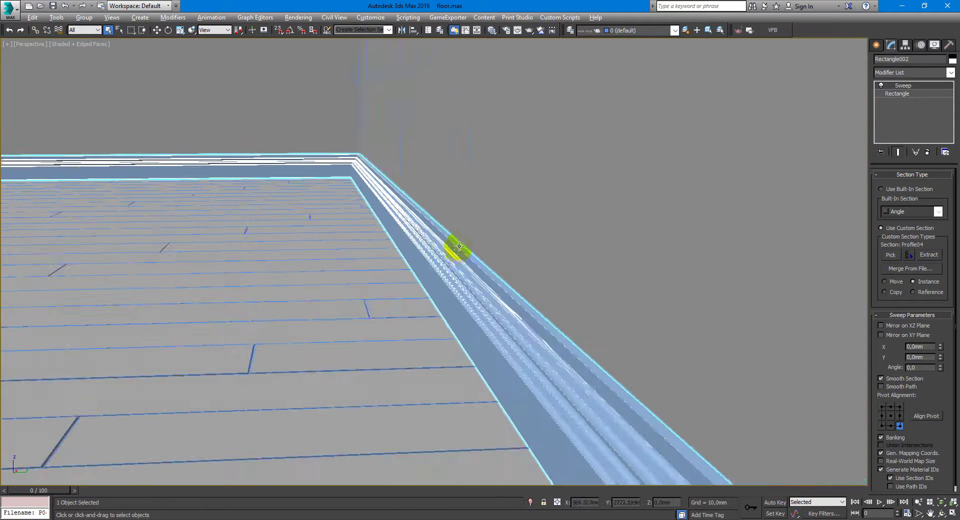
# Step: Hide edged faces with F4 and reselect the skirting board
pyautogui.click(366, 262)
pyautogui.press('F4')
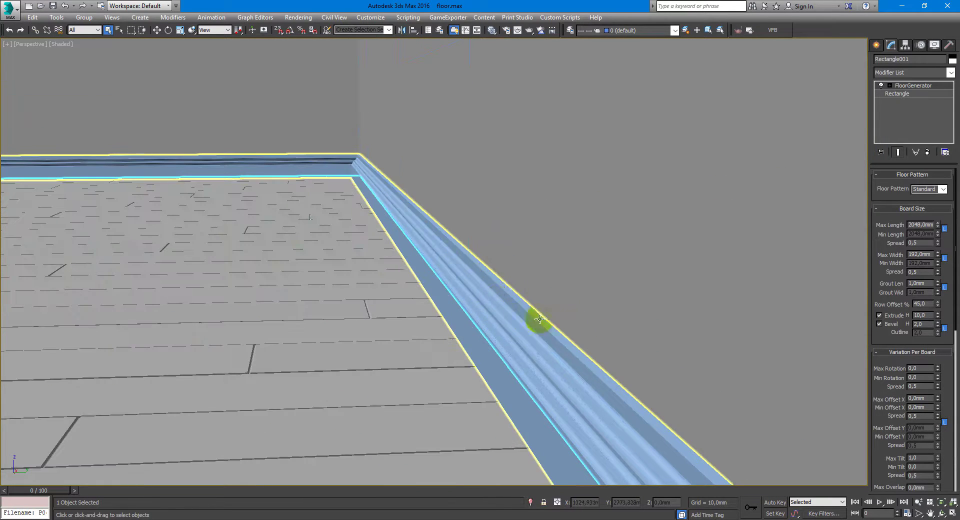
pyautogui.click(540, 319)
pyautogui.click(502, 289)
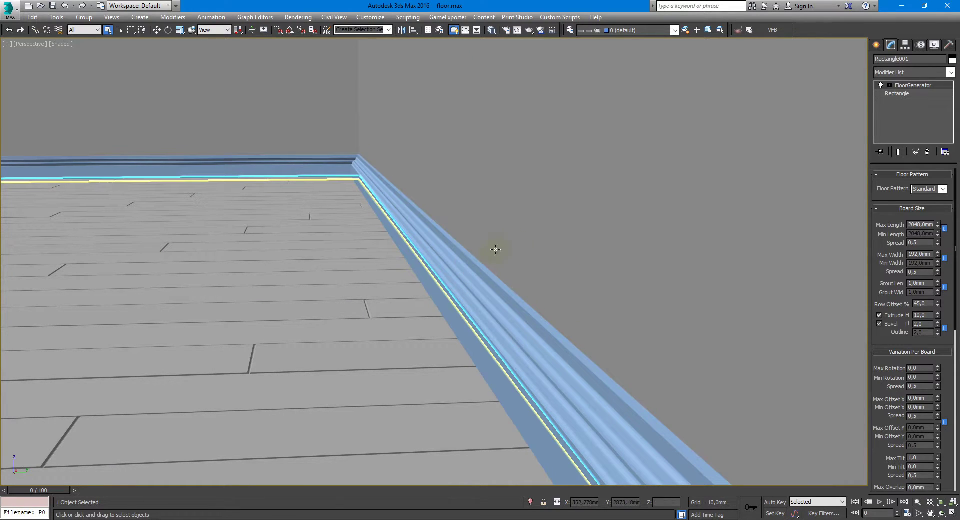
pyautogui.click(434, 267)
# Step: In a maximized Front view, Shift-move an independent copy of the skirting upward
pyautogui.hotkey('alt', 'w')
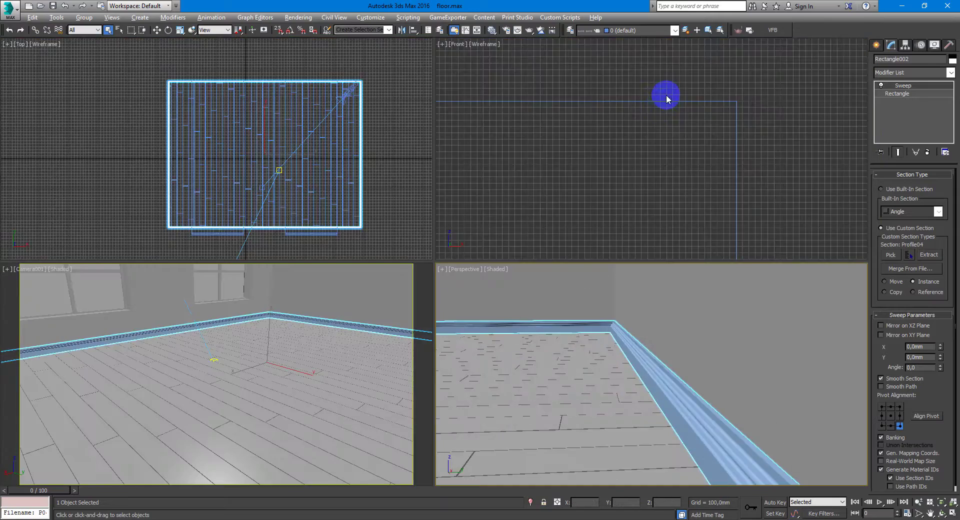
pyautogui.hotkey('alt', 'w')
pyautogui.scroll(-3, 595, 166)
pyautogui.scroll(-2, 574, 192)
pyautogui.press('w')
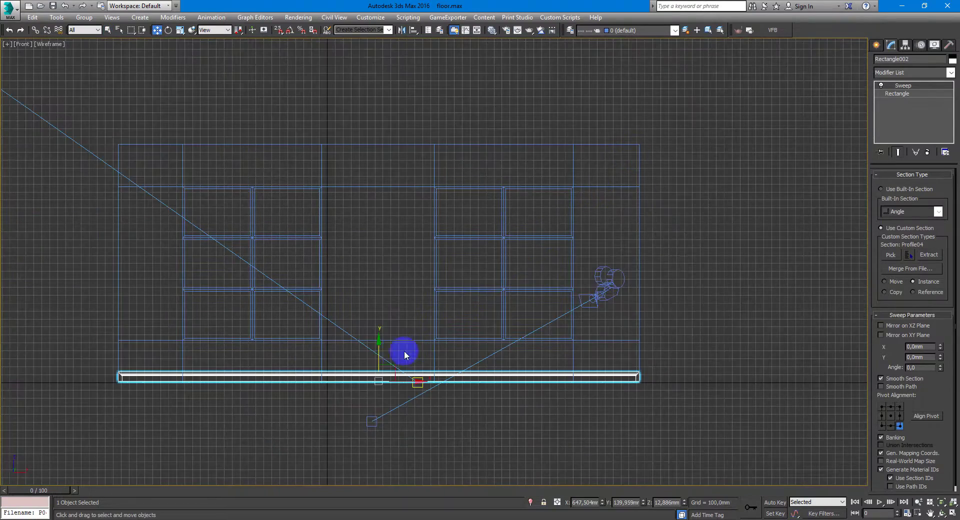
pyautogui.keyDown('shift'); pyautogui.moveTo(379, 349); pyautogui.dragTo(381, 150); pyautogui.keyUp('shift')
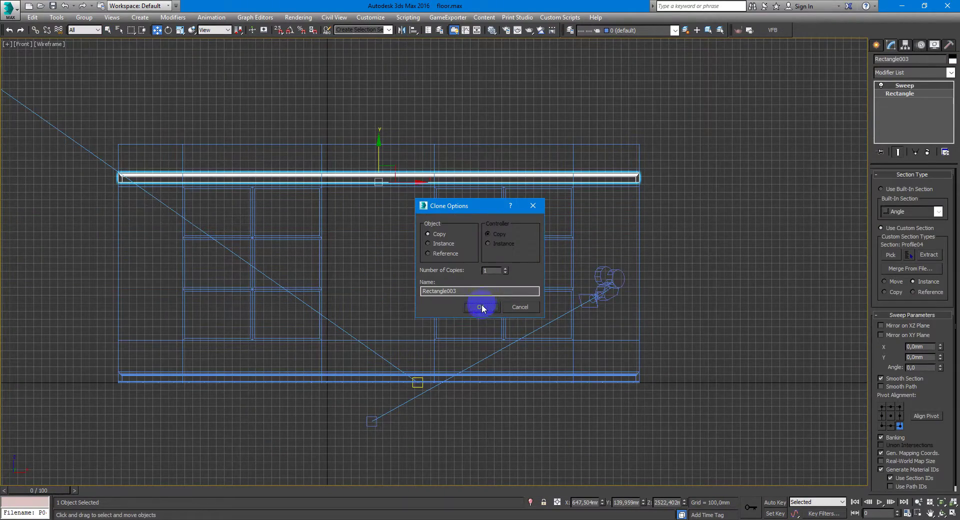
pyautogui.click(480, 306)
# Step: Delete the copy's Sweep modifier and raise the bare rectangle to ceiling height
pyautogui.click(927, 153)
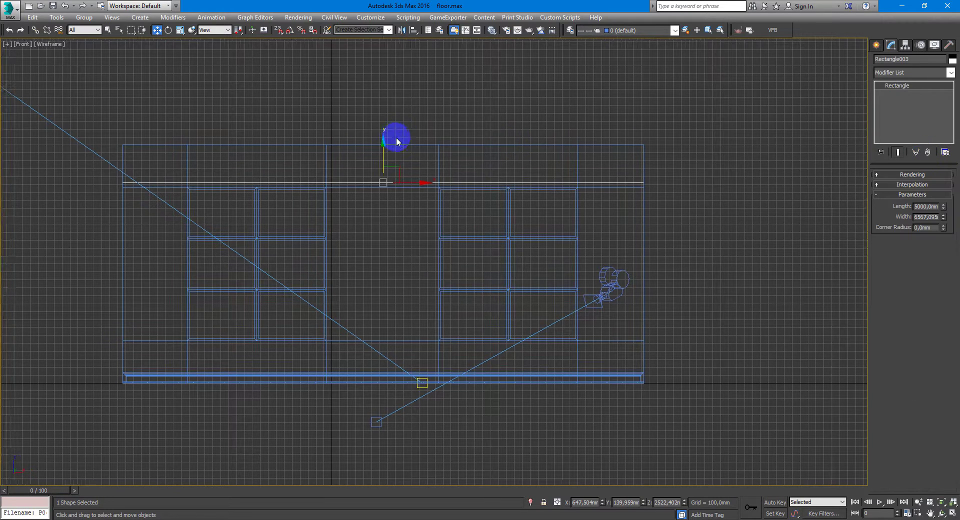
pyautogui.scroll(5, 392, 139)
pyautogui.moveTo(403, 234); pyautogui.dragTo(428, 140)
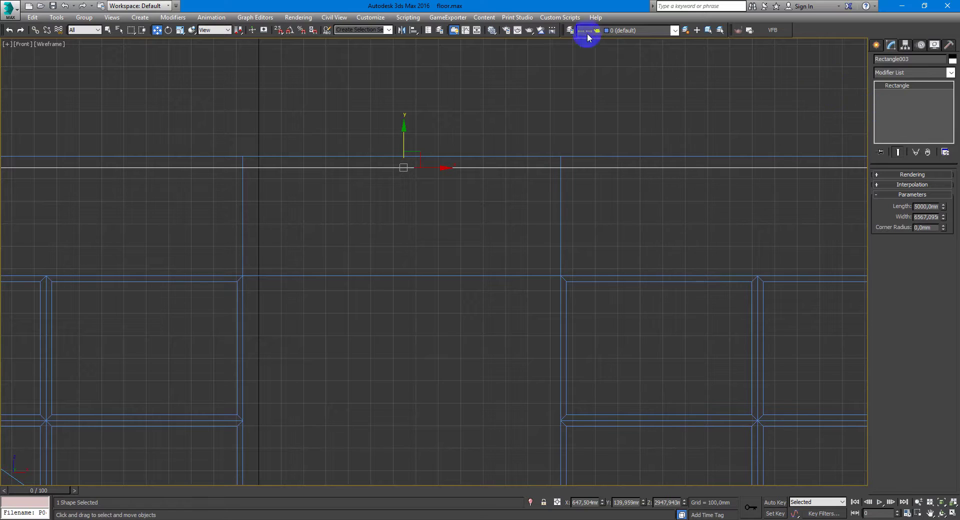
# Step: Sweep profile 01 along the ceiling rectangle as crown moulding and close the library
pyautogui.click(492, 18)
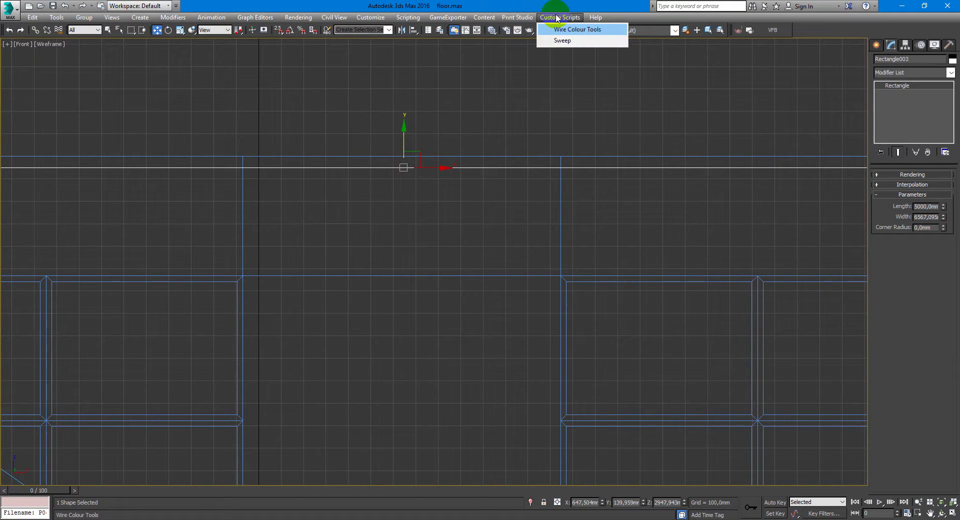
pyautogui.click(558, 38)
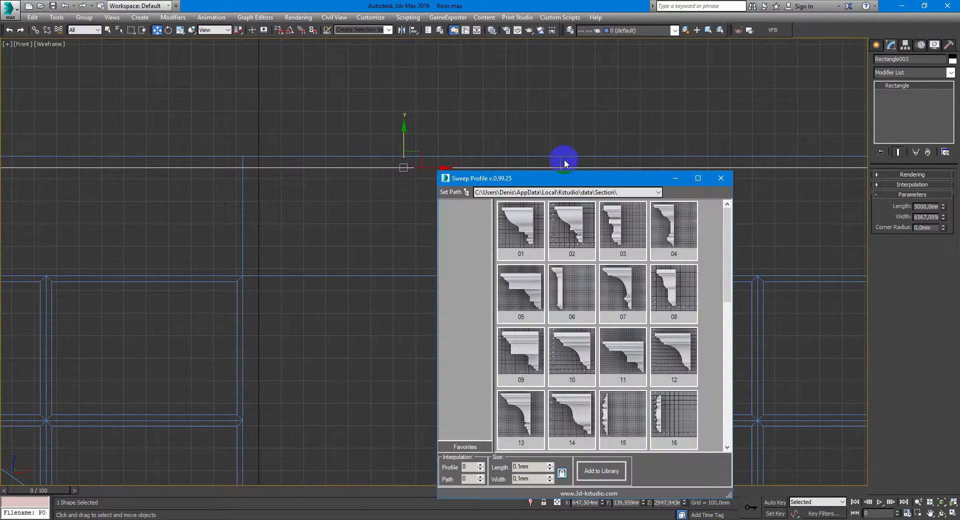
pyautogui.click(521, 225)
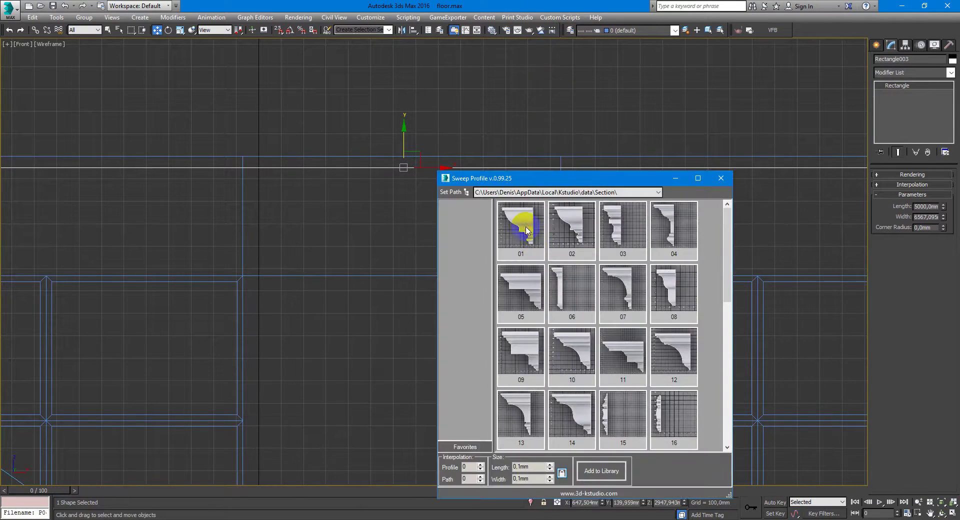
pyautogui.click(721, 178)
pyautogui.scroll(2, 656, 188)
pyautogui.scroll(2, 697, 189)
pyautogui.scroll(3, 746, 184)
pyautogui.scroll(5, 746, 183)
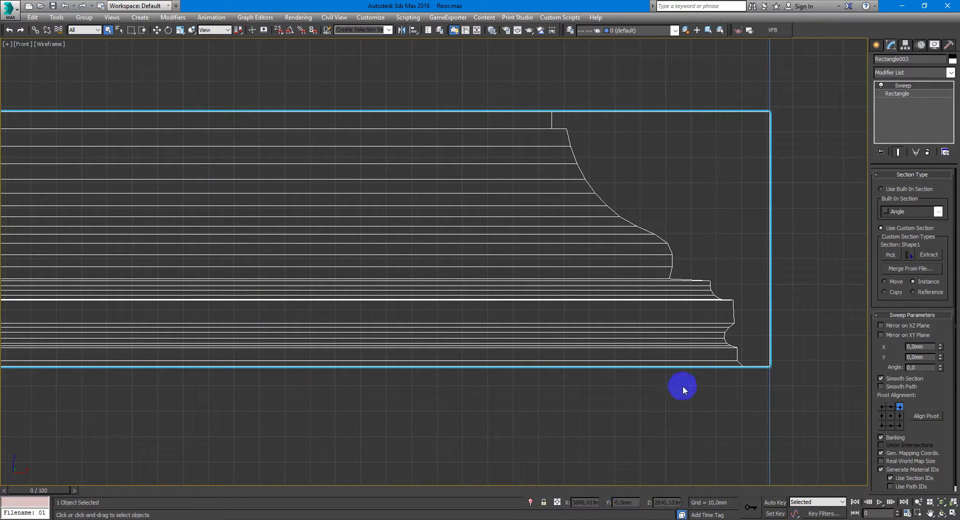
# Step: Nudge the crown moulding to Z 2999,53 mm and inspect the corner in a maximized Perspective view
pyautogui.press('w')
pyautogui.moveTo(684, 502)
pyautogui.mouseDown()
pyautogui.moveTo(670, 517)
pyautogui.moveTo(693, 459)
pyautogui.moveTo(681, 497)
pyautogui.mouseUp()
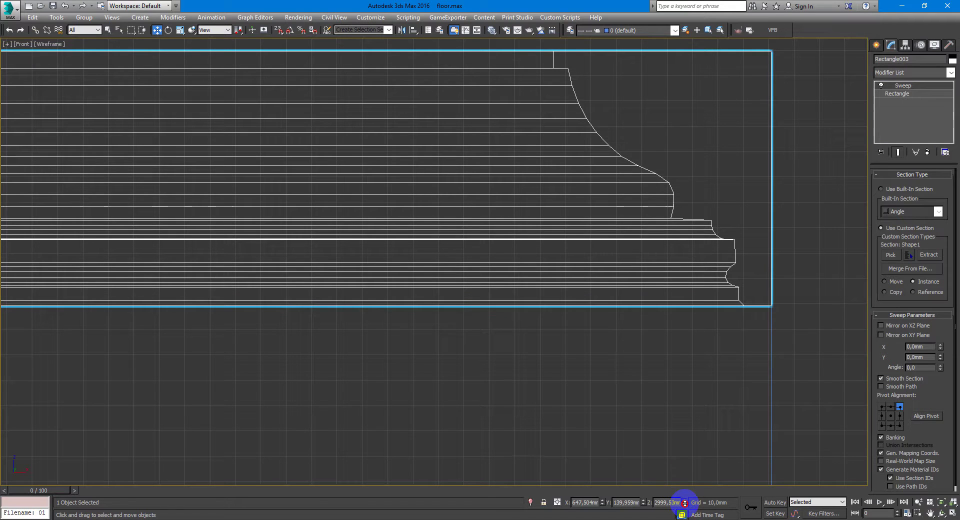
pyautogui.hotkey('alt', 'w')
pyautogui.rightClick(697, 411)
pyautogui.hotkey('alt', 'w')
pyautogui.press('z')
pyautogui.keyDown('alt'); pyautogui.moveTo(643, 314); pyautogui.dragTo(619, 274, button='middle'); pyautogui.keyUp('alt')
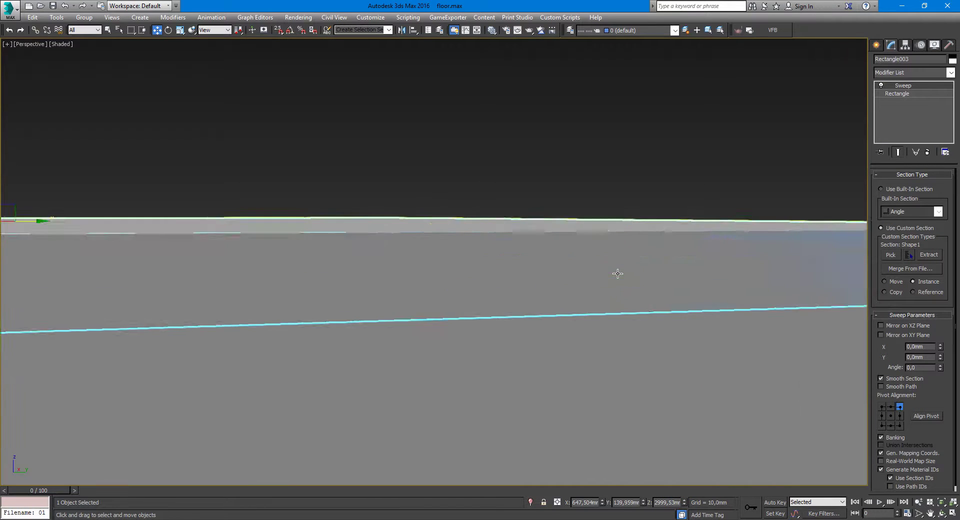
pyautogui.scroll(5, 625, 265)
pyautogui.keyDown('alt'); pyautogui.moveTo(526, 297); pyautogui.dragTo(453, 306, button='middle'); pyautogui.keyUp('alt')
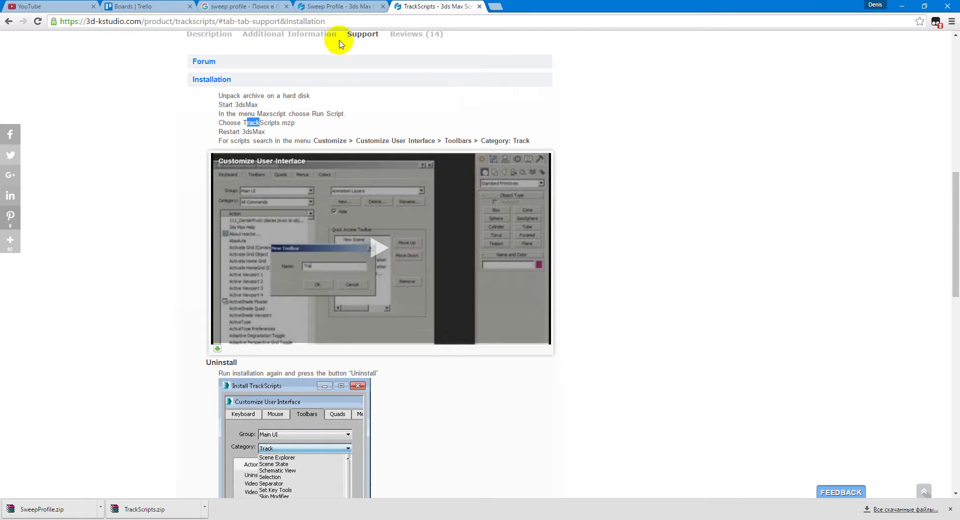
# Step: Open the downloaded SweepProfile.zip in WinRAR from Chrome and select SweepProfile.mzp
pyautogui.click(362, 7)
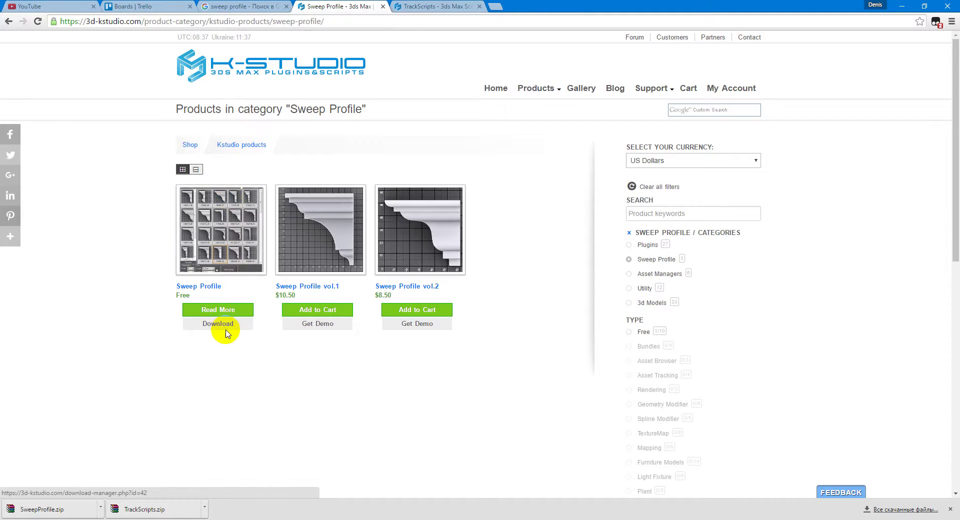
pyautogui.click(101, 510)
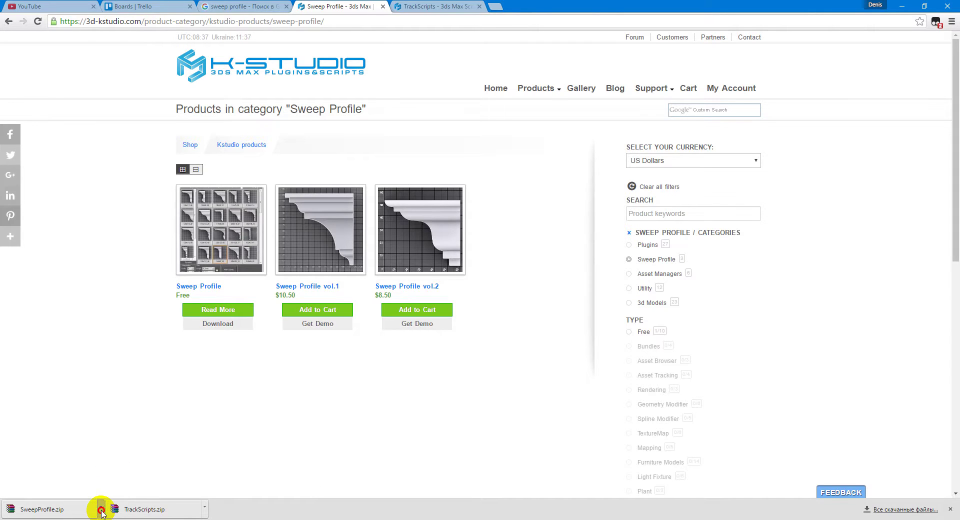
pyautogui.click(140, 442)
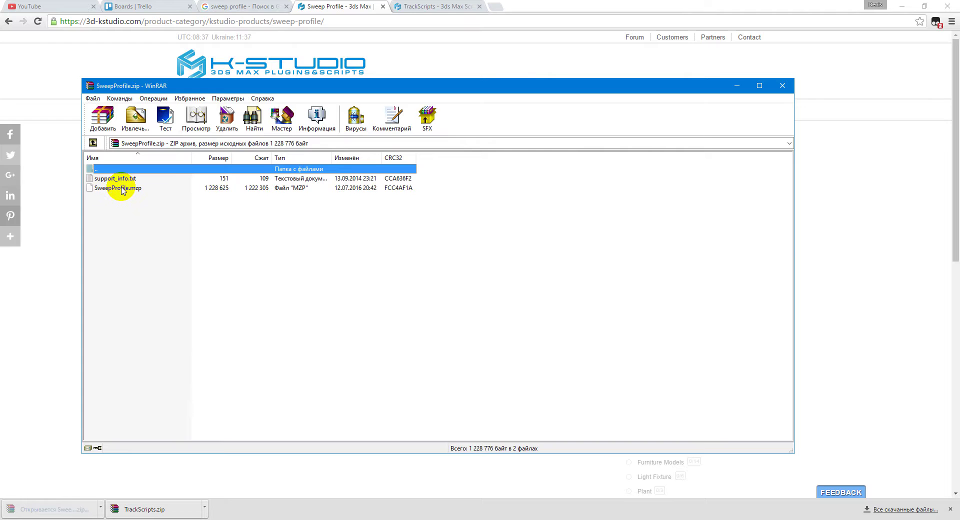
pyautogui.click(120, 189)
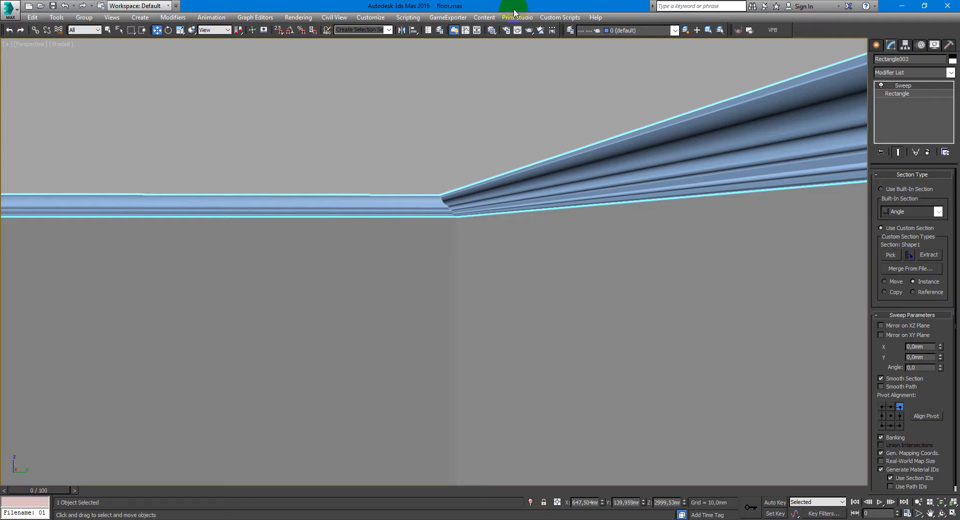
pyautogui.click(408, 18)
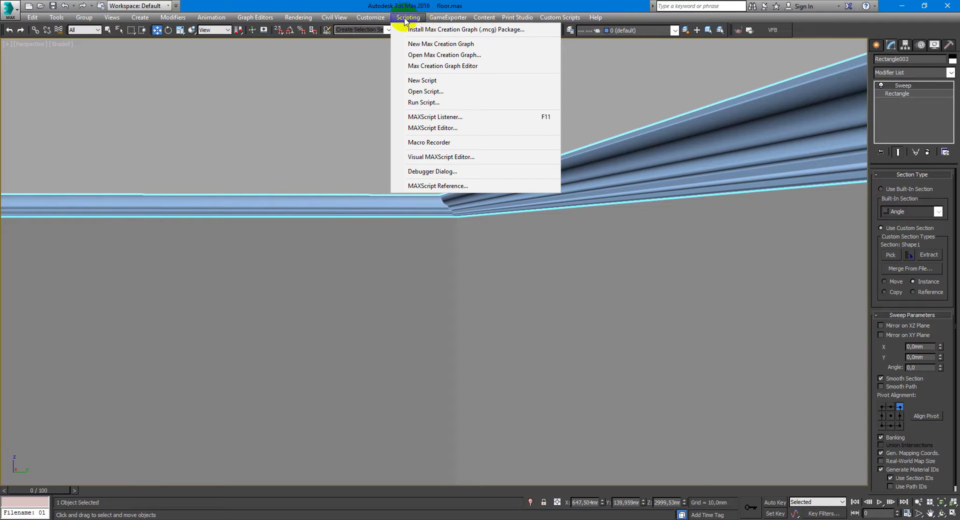
pyautogui.click(441, 103)
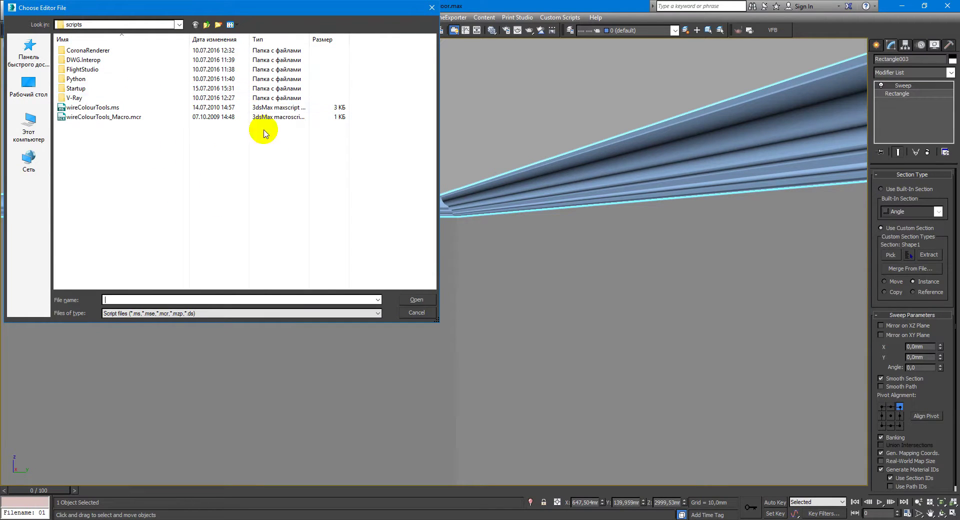
pyautogui.click(433, 10)
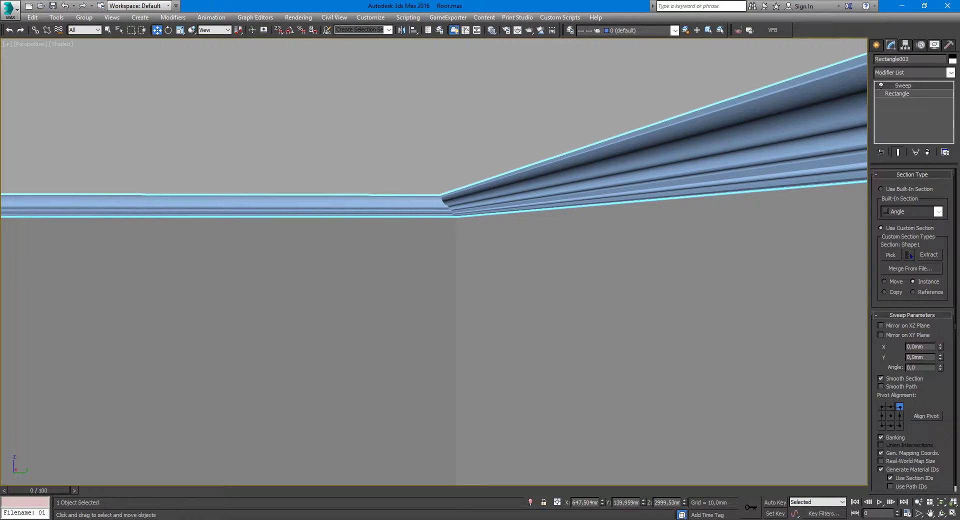
pyautogui.hotkey('alt', 'Tab')
pyautogui.click(424, 7)
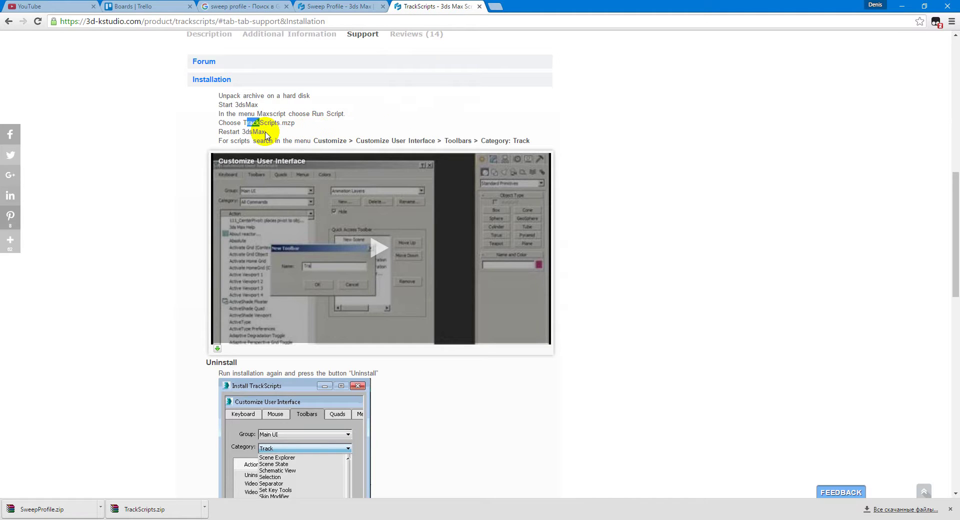
pyautogui.click(901, 6)
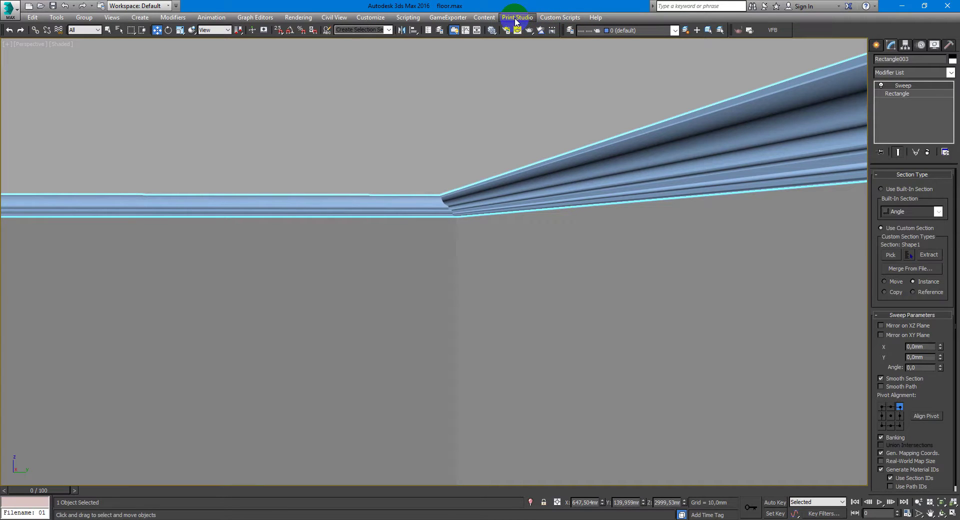
pyautogui.click(380, 17)
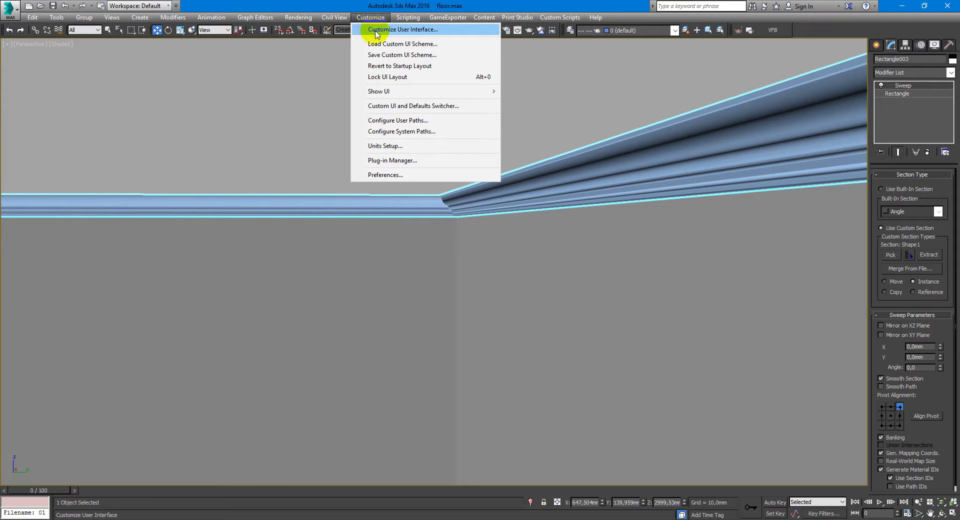
# Step: Bring up the Menus tab of Customize User Interface showing the Track action category
pyautogui.click(376, 33)
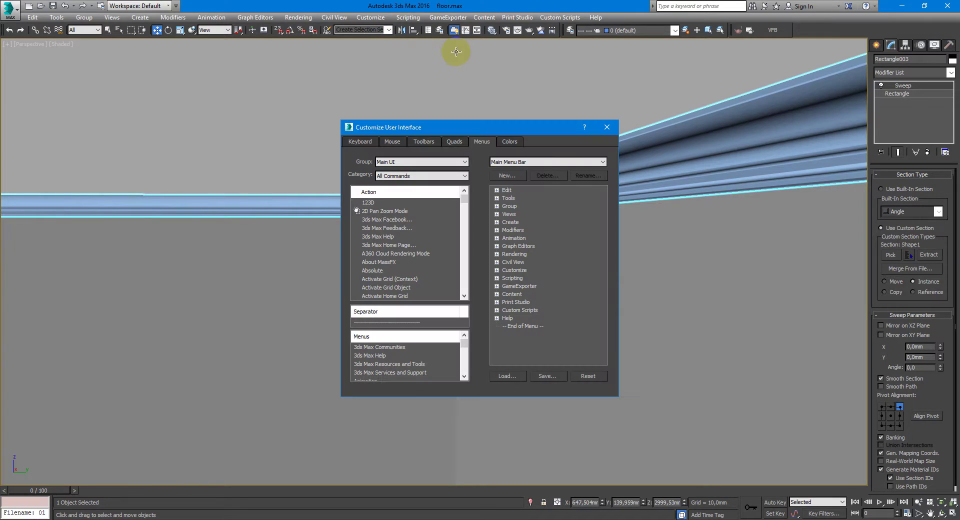
pyautogui.click(351, 141)
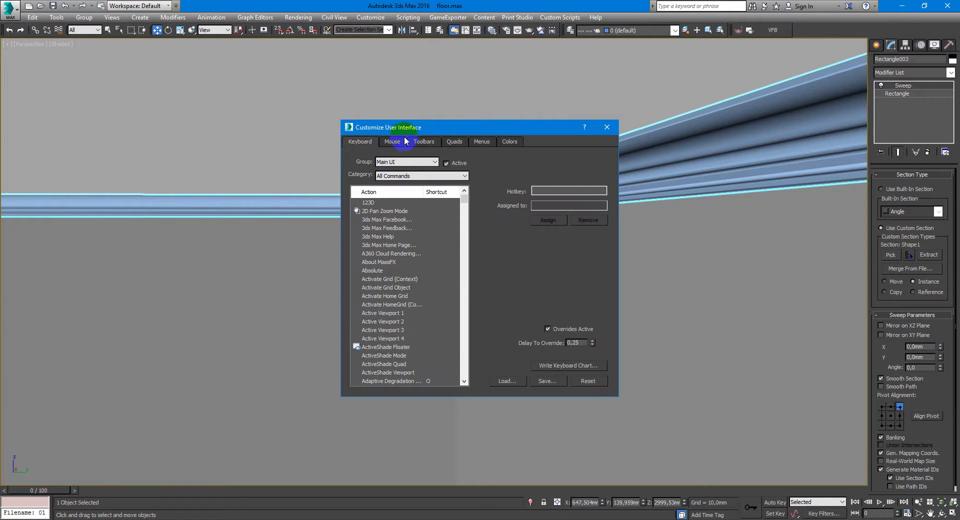
pyautogui.click(426, 142)
pyautogui.click(482, 142)
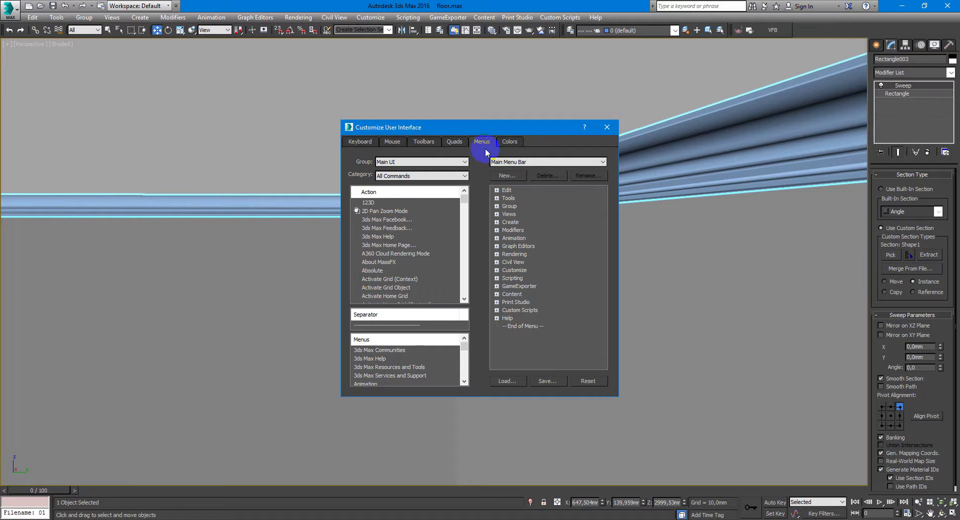
pyautogui.click(428, 175)
pyautogui.moveTo(464, 205); pyautogui.dragTo(465, 352)
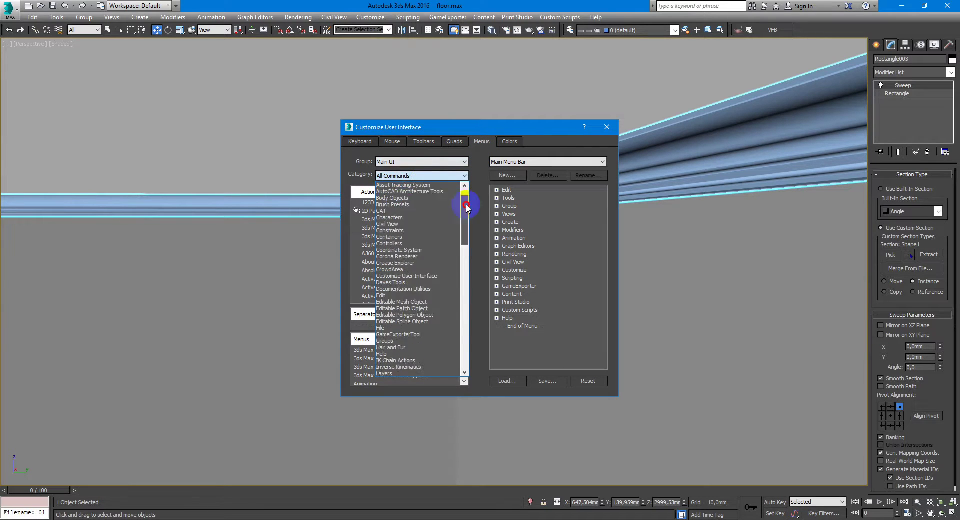
pyautogui.click(407, 290)
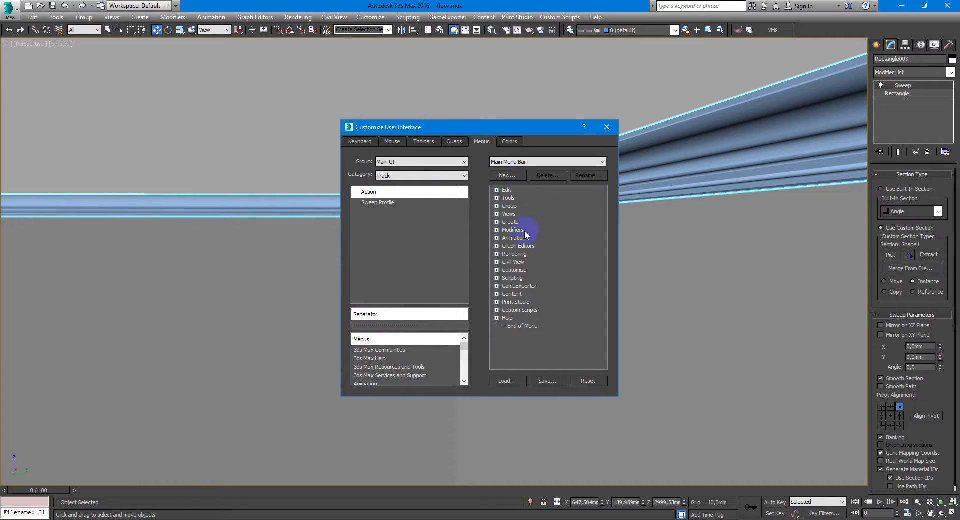
# Step: Locate the Custom Scripts menu in the menu list and place it in the Main Menu Bar
pyautogui.click(553, 19)
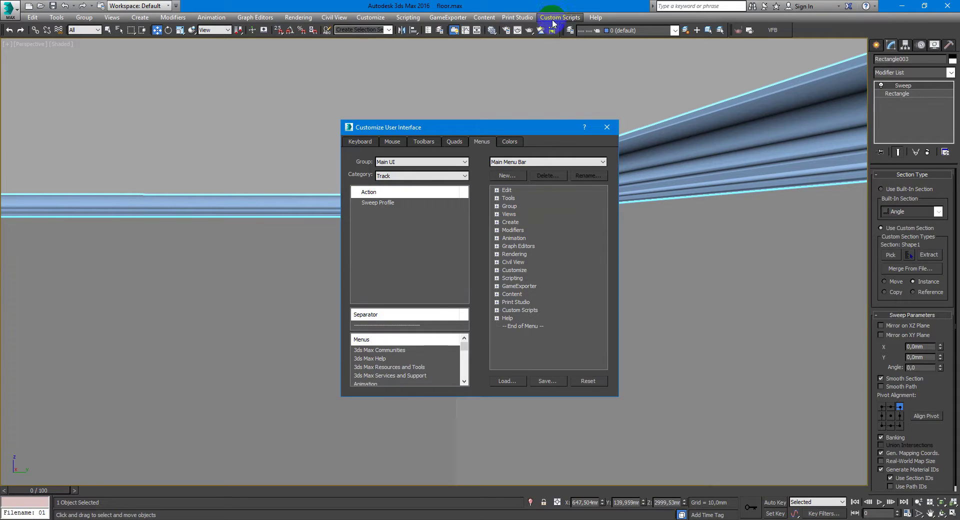
pyautogui.click(509, 176)
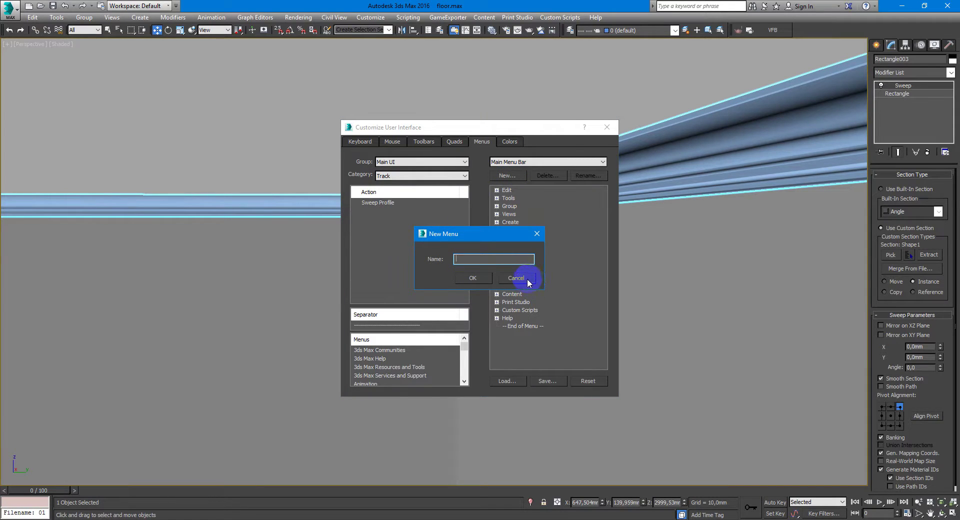
pyautogui.click(516, 278)
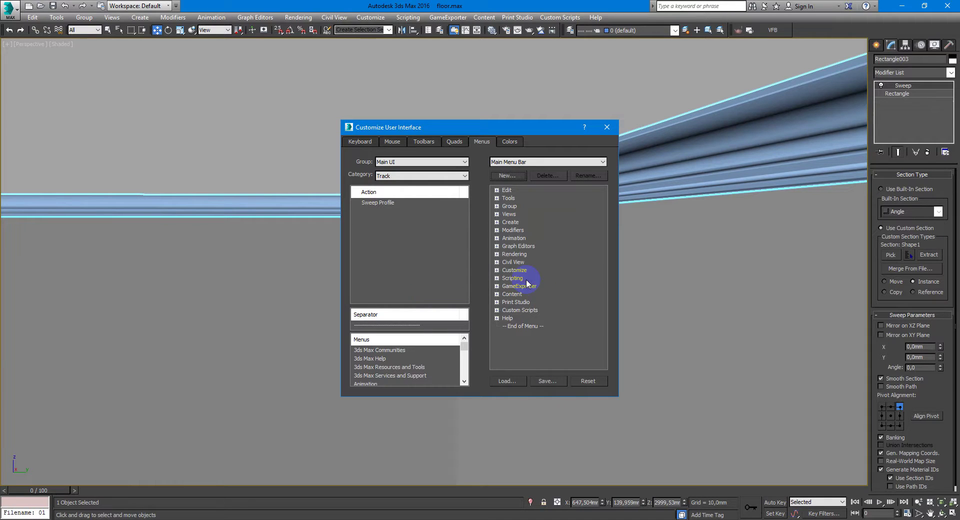
pyautogui.moveTo(465, 350); pyautogui.dragTo(465, 353)
pyautogui.click(417, 376)
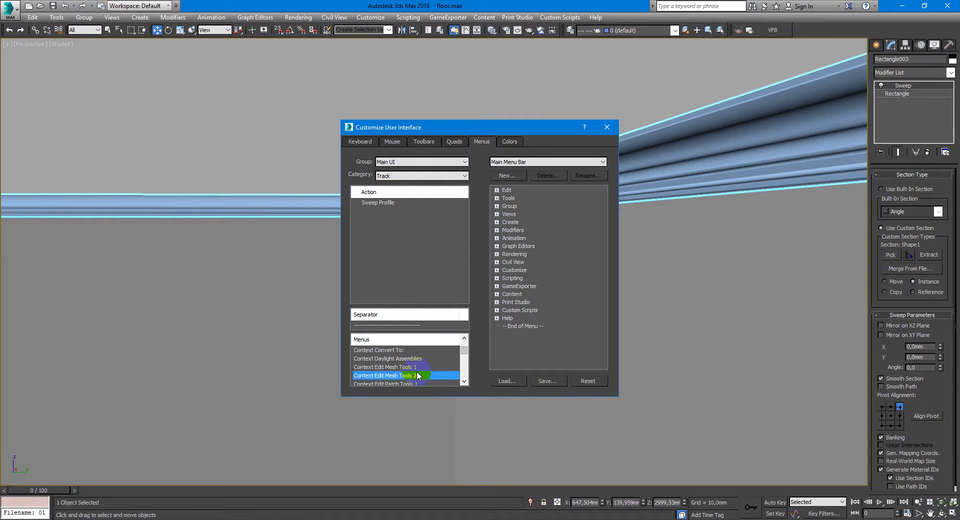
pyautogui.write('cu')
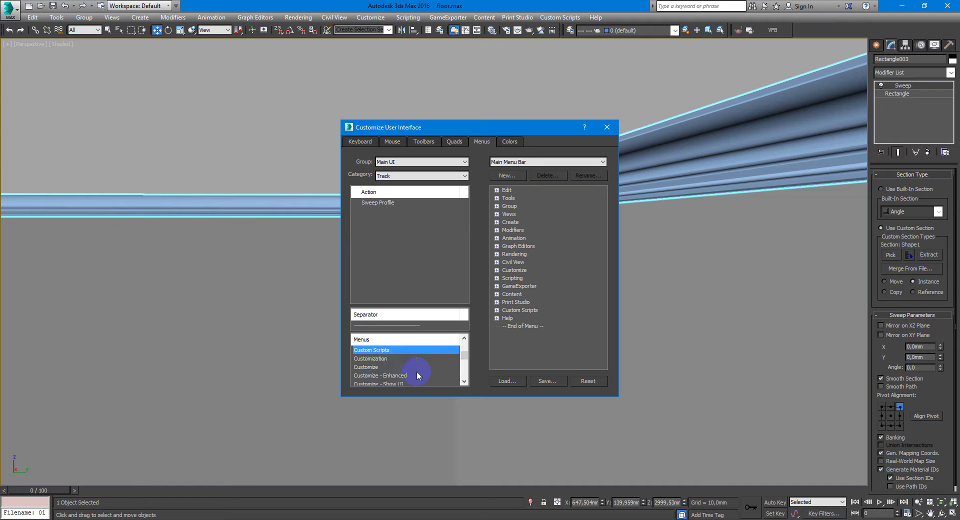
pyautogui.click(376, 350)
pyautogui.moveTo(374, 355); pyautogui.dragTo(546, 313)
pyautogui.moveTo(525, 313); pyautogui.dragTo(385, 358)
# Step: Add Sweep Profile under Custom Scripts, skip saving the menu file, and close the window
pyautogui.click(497, 310)
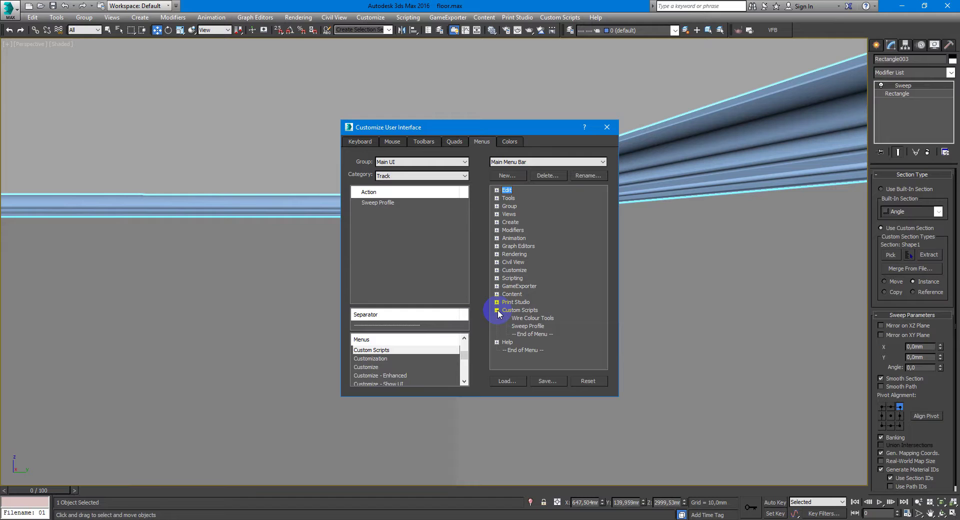
pyautogui.click(369, 191)
pyautogui.moveTo(370, 205); pyautogui.dragTo(528, 331)
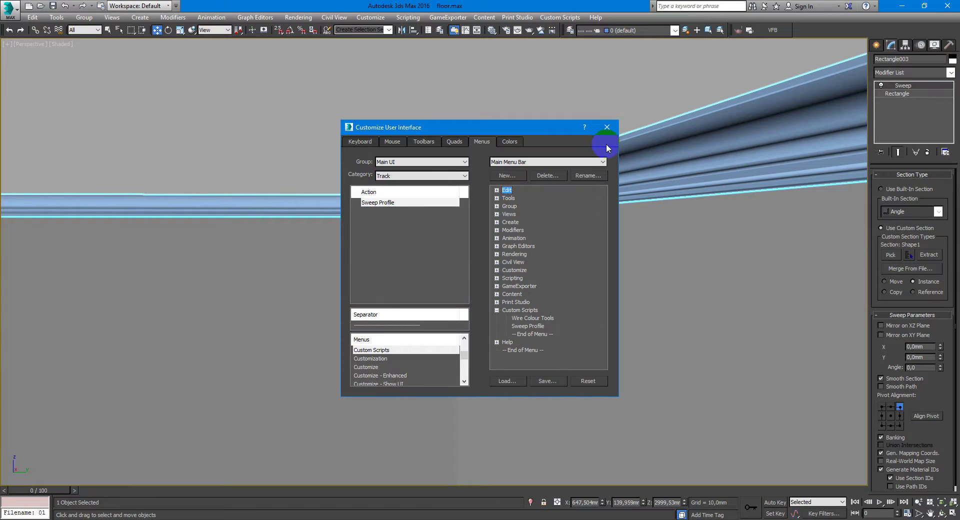
pyautogui.click(546, 381)
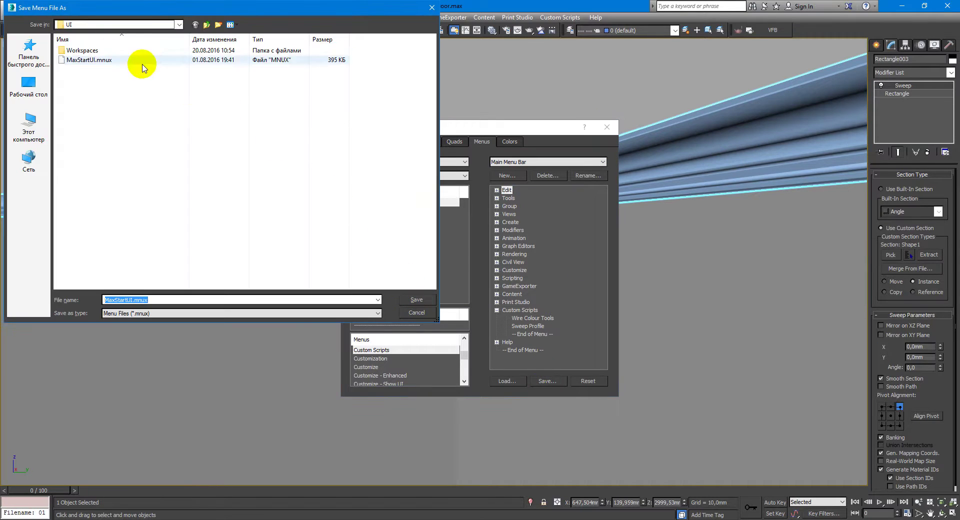
pyautogui.click(422, 316)
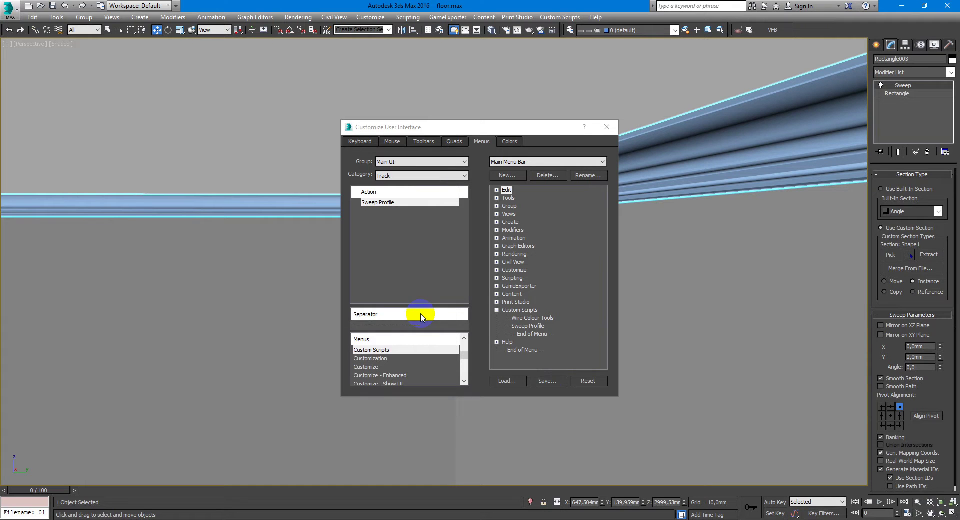
pyautogui.click(608, 128)
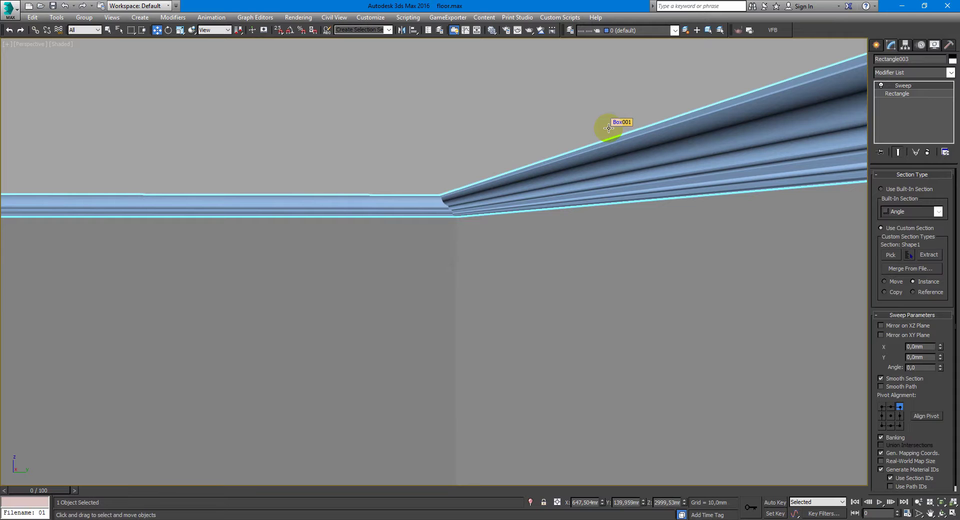